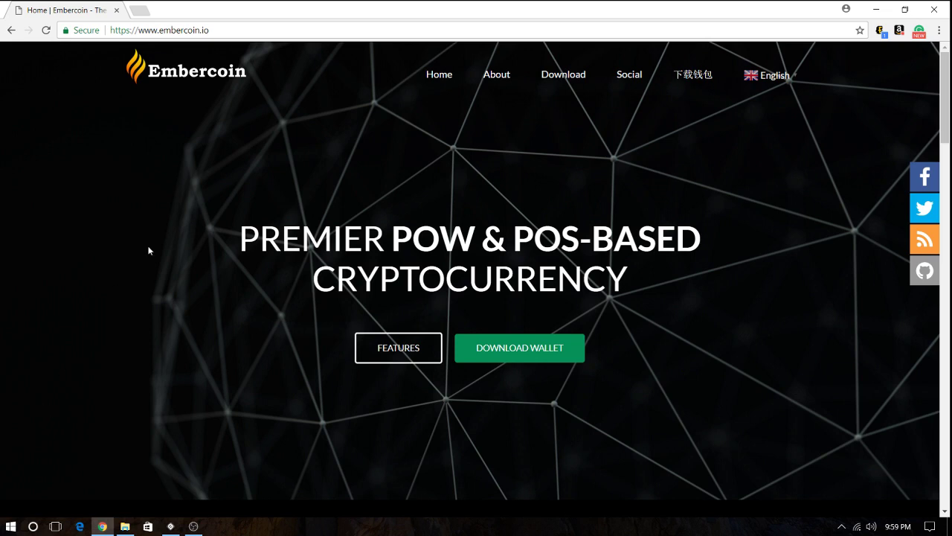
- Download the Windows wallet zip from the embercoin.io home page and dismiss the download notice
click(231, 32)
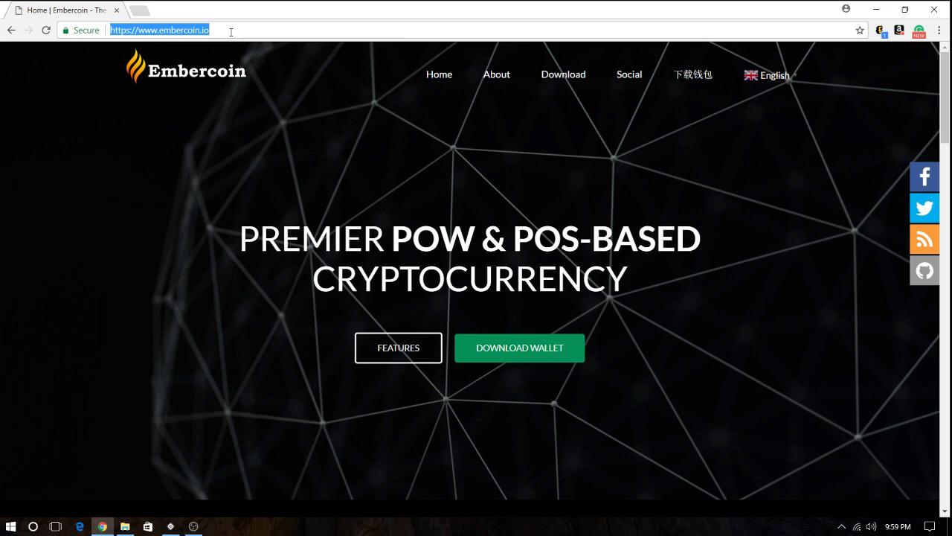
click(186, 137)
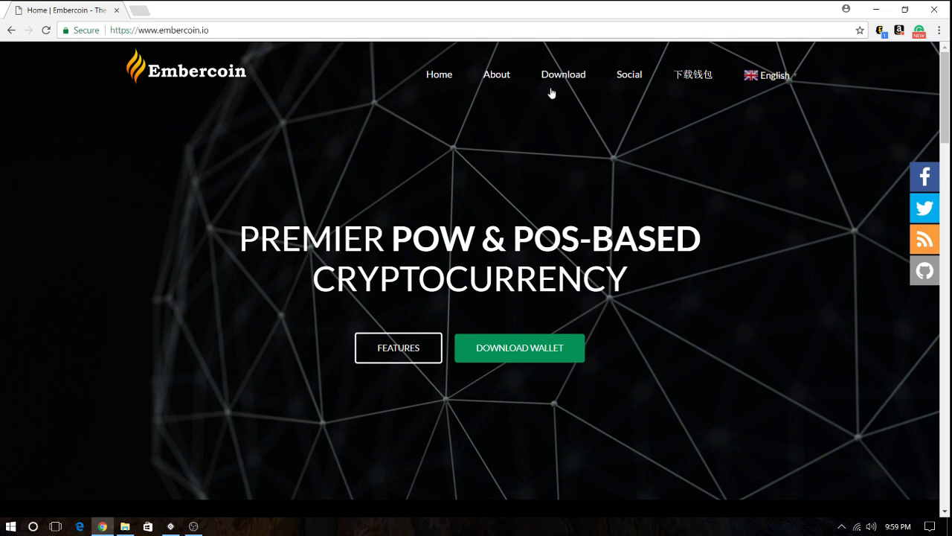
click(534, 350)
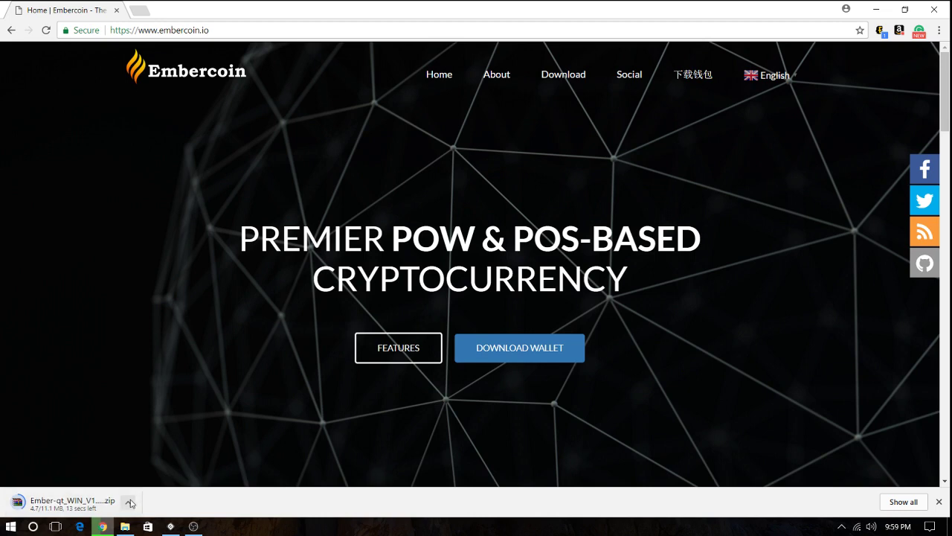
click(939, 502)
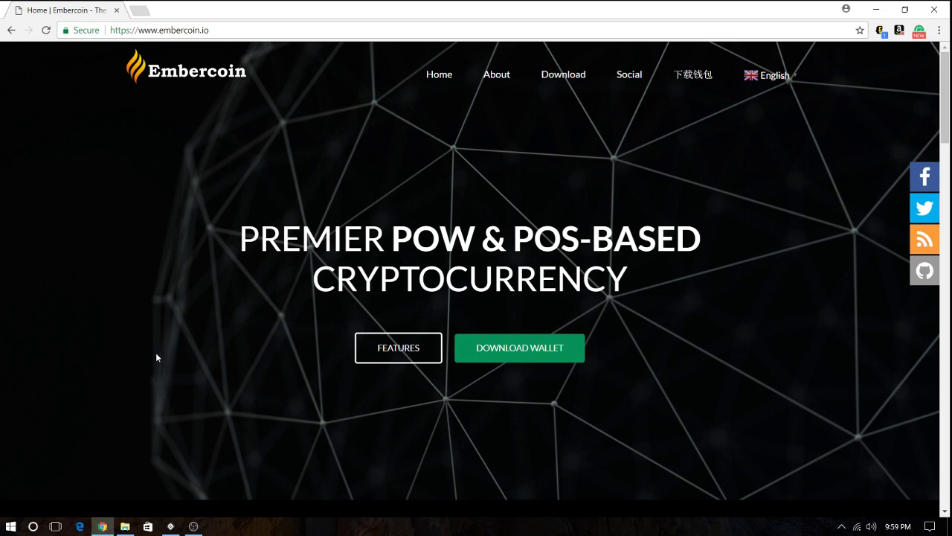
- Scroll to the home page footer showing the Discord, chat and Telegram links
scroll(157, 357, down, 10)
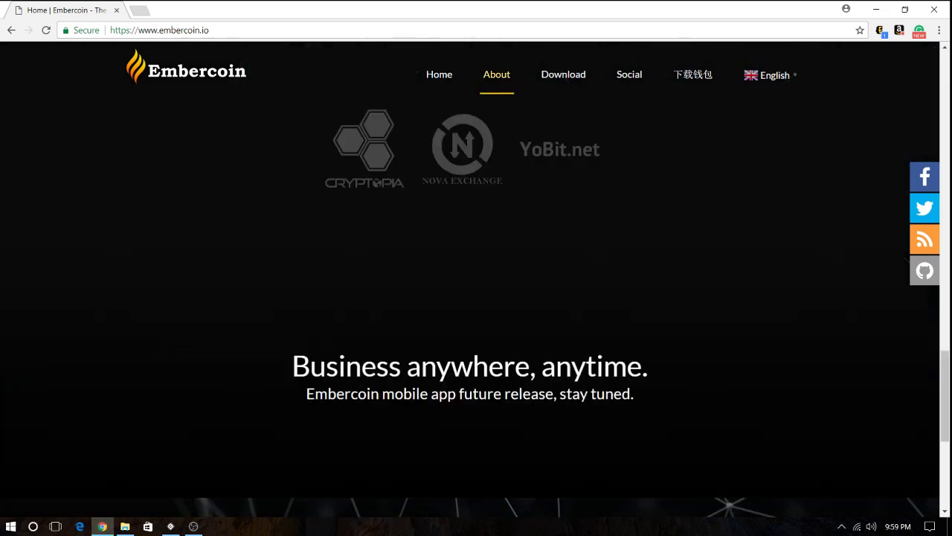
scroll(156, 357, down, 5)
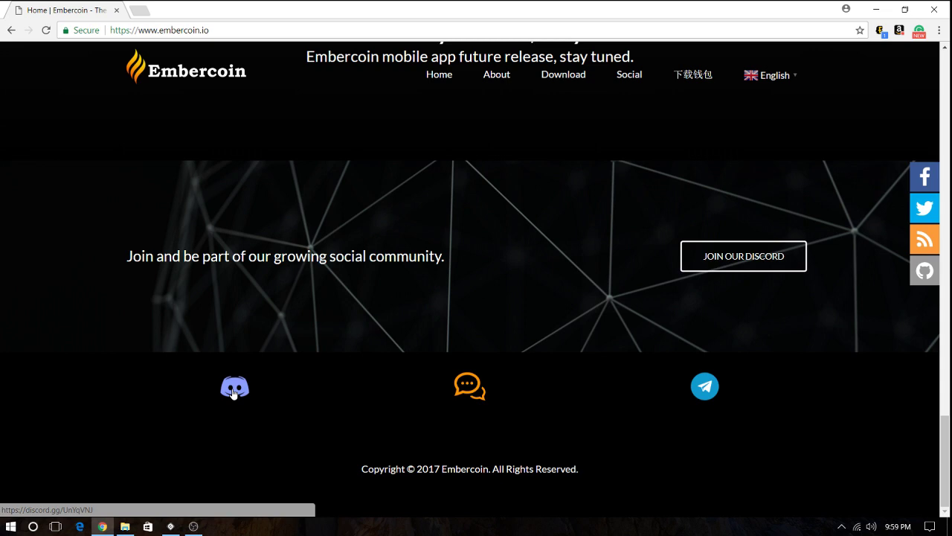
- Join the EmberCoin Discord server through the footer's Discord invite link
click(234, 389)
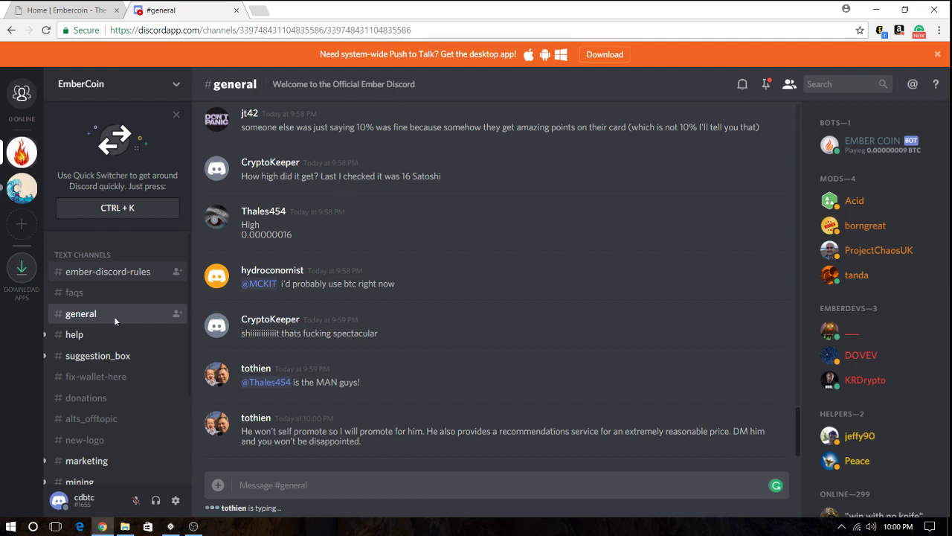
- Show the #fix-wallet-here channel with its wallet repair steps
click(112, 377)
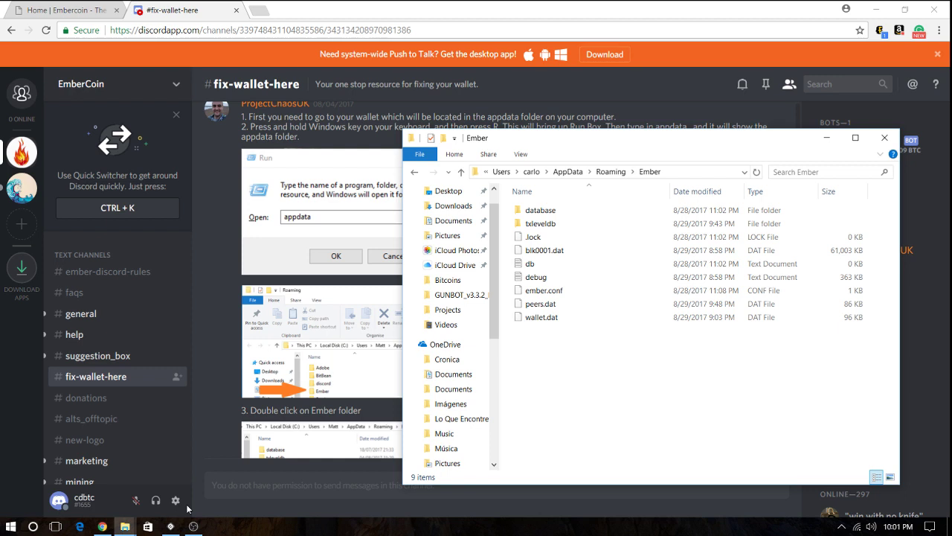
- Minimize the Ember folder and reach the August 29 post offering peers.dat and ember.conf
click(125, 526)
scroll(524, 338, down, 3)
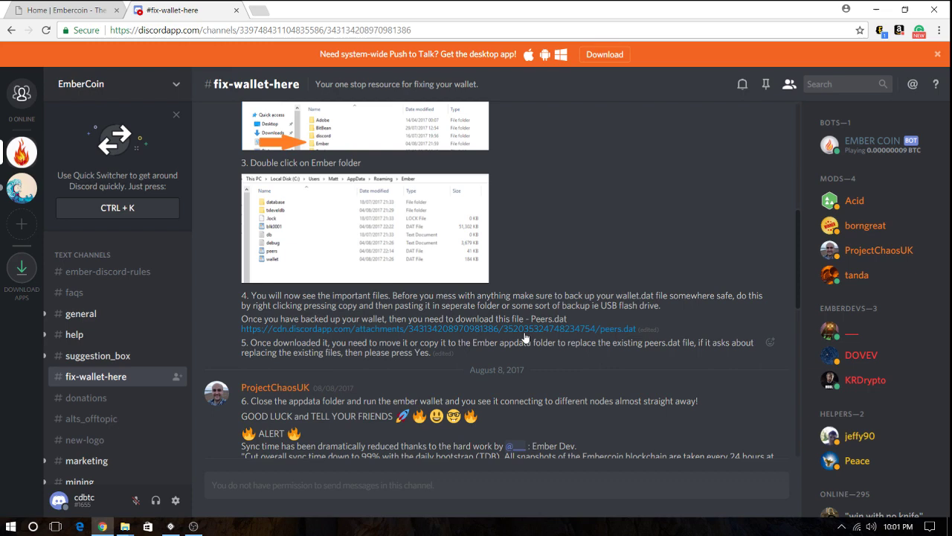
scroll(409, 341, down, 10)
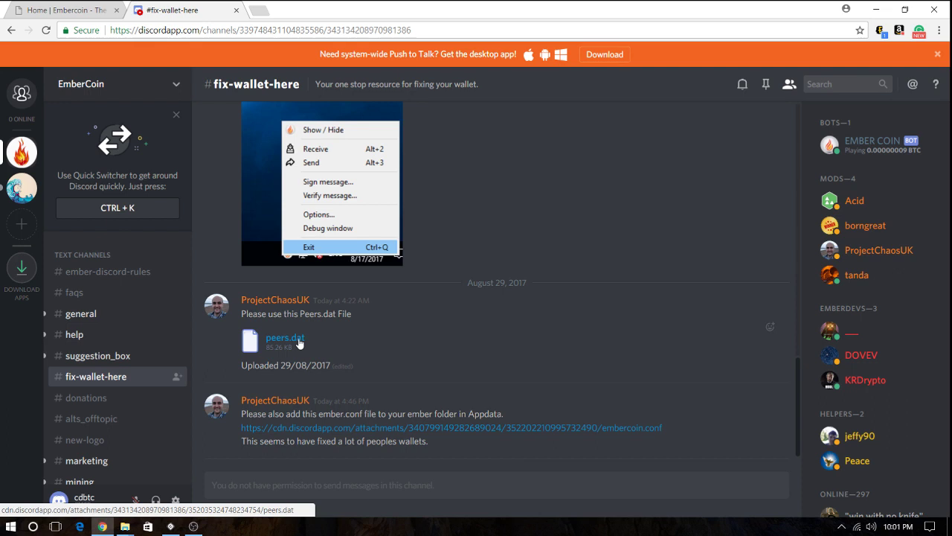
- Download the peers.dat attachment from the fix-wallet-here channel
click(299, 341)
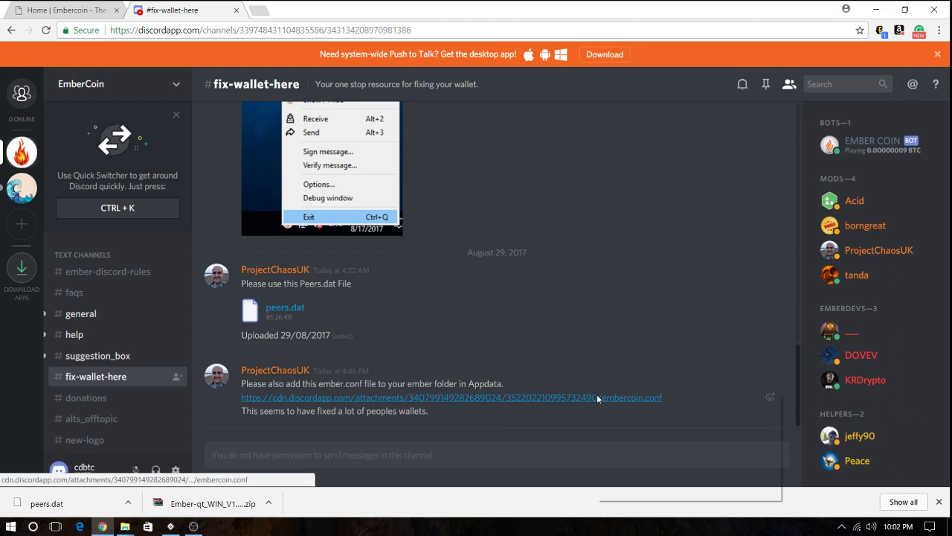